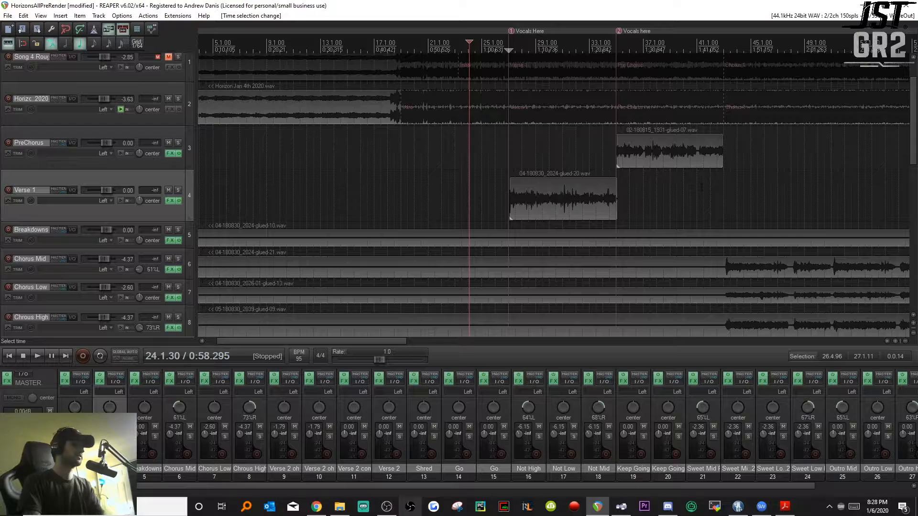
Clear the time selection and play the song from 24.1.30, ahead of the Verse 1 vocal clip.
{"action": "left_click", "coordinate": [451, 186]}
{"action": "scroll", "coordinate": [445, 186], "scroll_direction": "left", "scroll_amount": 2}
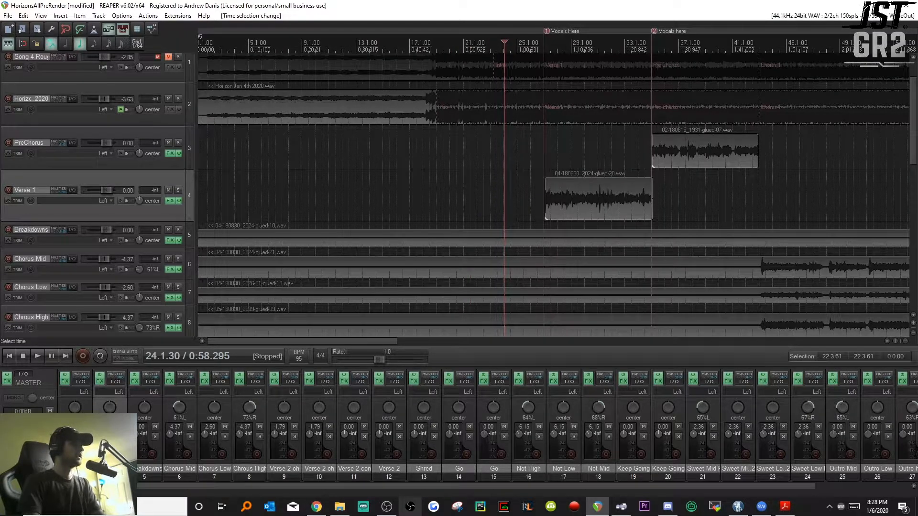
{"action": "left_click_drag", "start_coordinate": [370, 341], "coordinate": [394, 341]}
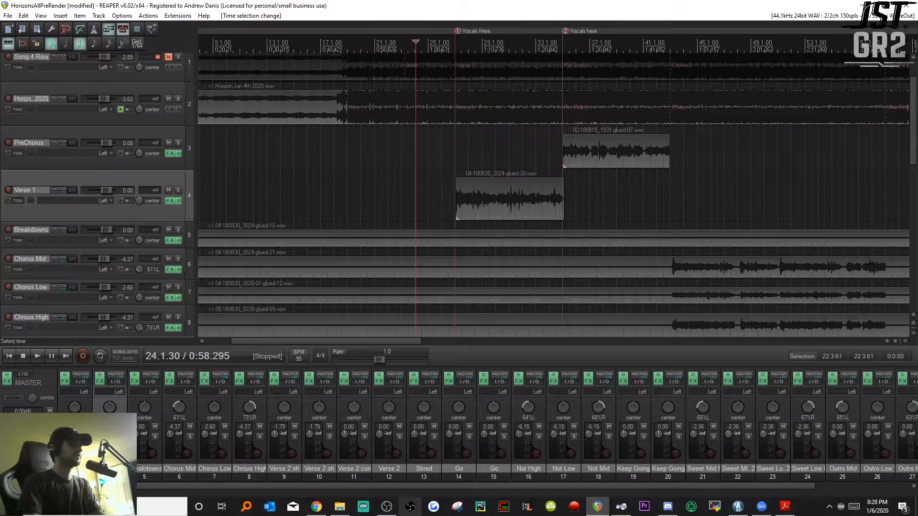
{"action": "key", "text": "space"}
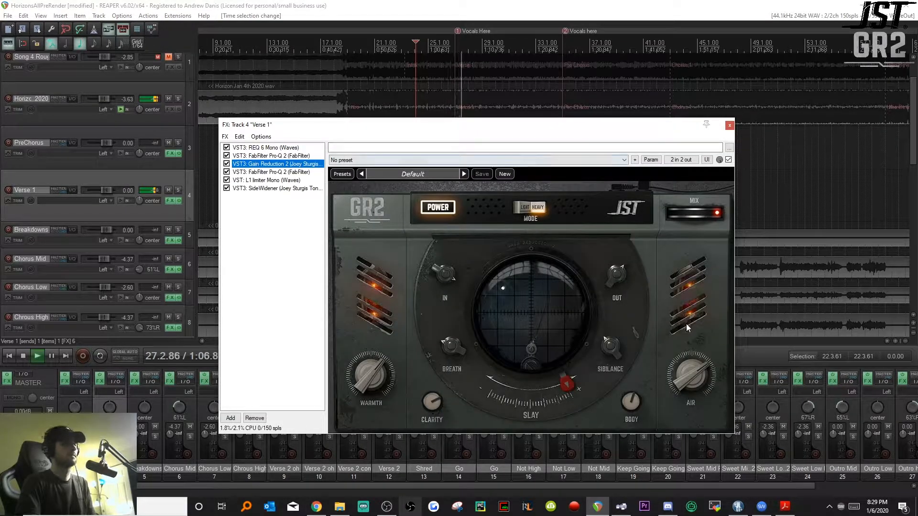
Watch the Gain Reduction 2 plug-in respond to the Verse 1 vocal during playback, finishing with its window closed and playback stopped.
{"action": "left_click_drag", "start_coordinate": [527, 125], "coordinate": [381, 120]}
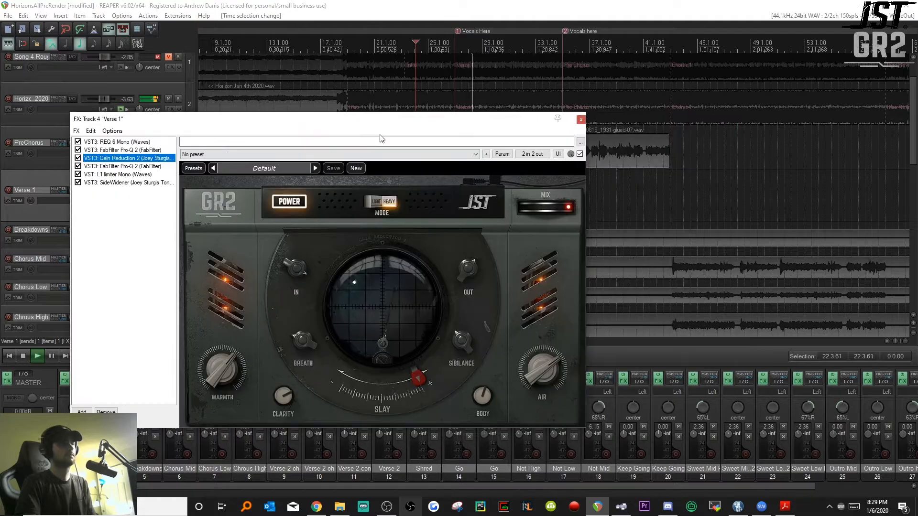
{"action": "left_click_drag", "start_coordinate": [913, 140], "coordinate": [909, 176]}
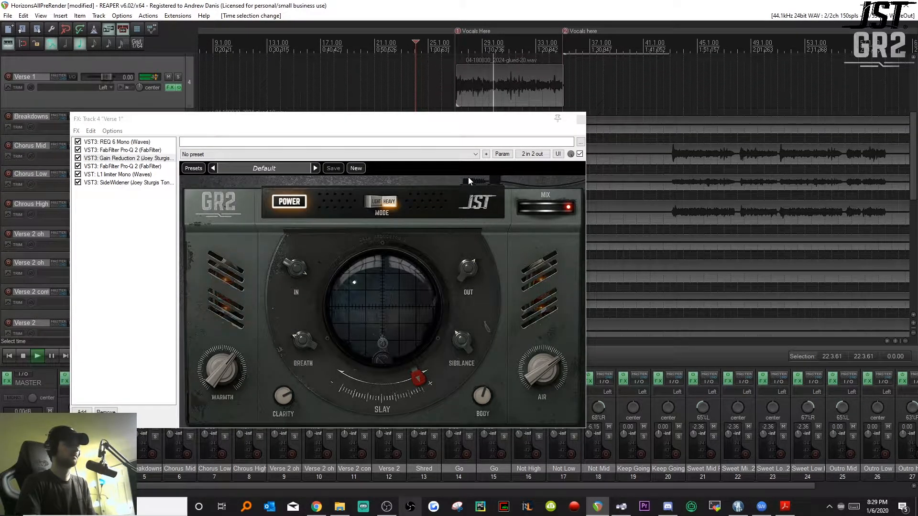
{"action": "mouse_move", "coordinate": [537, 222]}
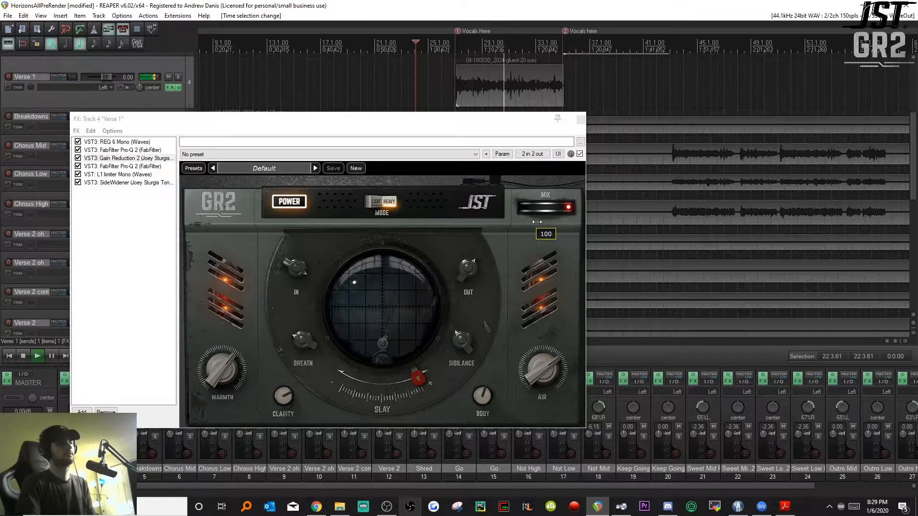
{"action": "left_click", "coordinate": [537, 221]}
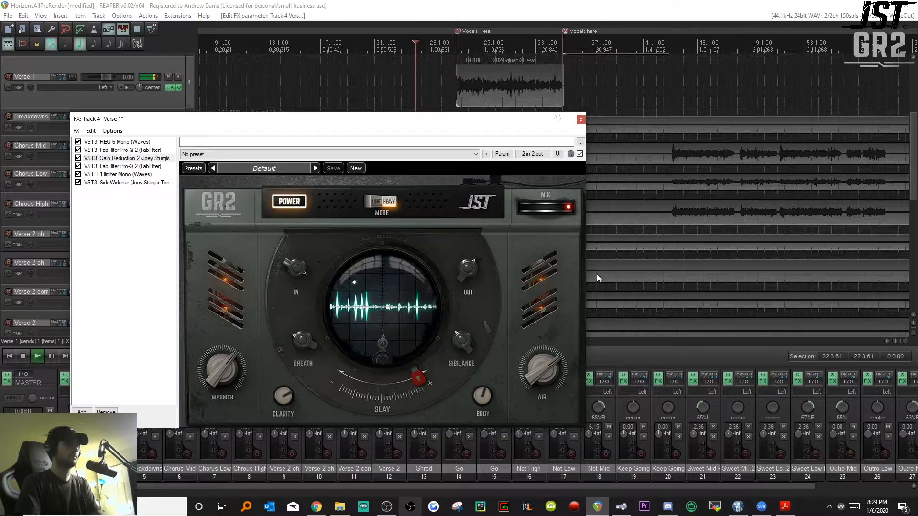
{"action": "left_click", "coordinate": [581, 120]}
{"action": "key", "text": "space"}
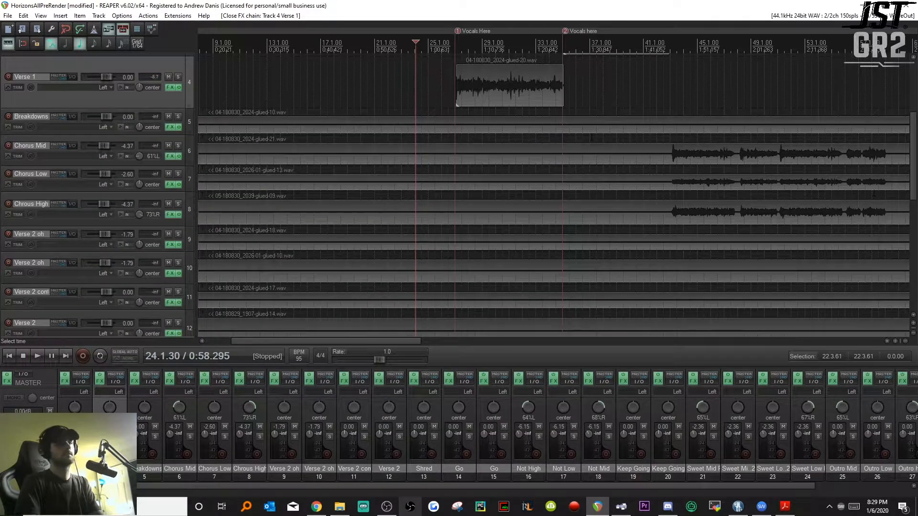
View the Gain Reduction 2 and SideWidener plug-ins in the Verse 1 effects chain, with the edit cursor at 26.2.55.
{"action": "scroll", "coordinate": [916, 176], "scroll_direction": "up", "scroll_amount": 3}
{"action": "left_click", "coordinate": [447, 158]}
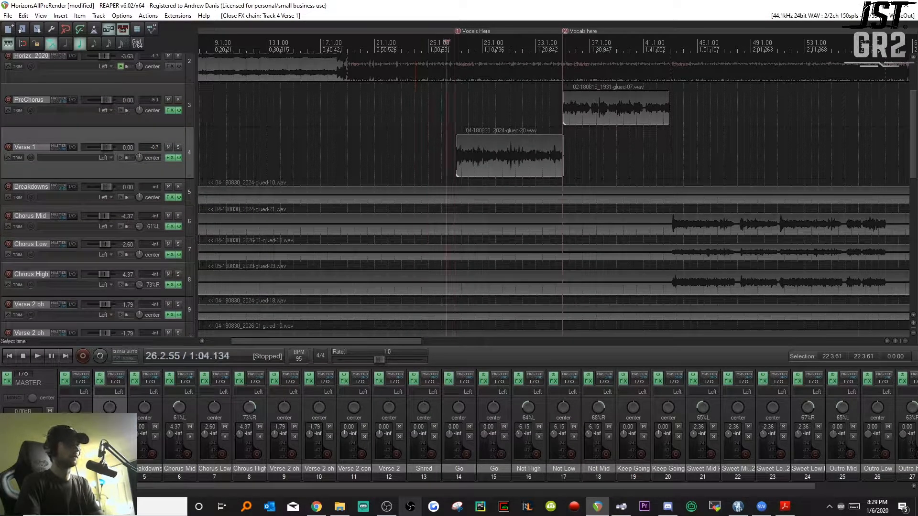
{"action": "left_click", "coordinate": [174, 157]}
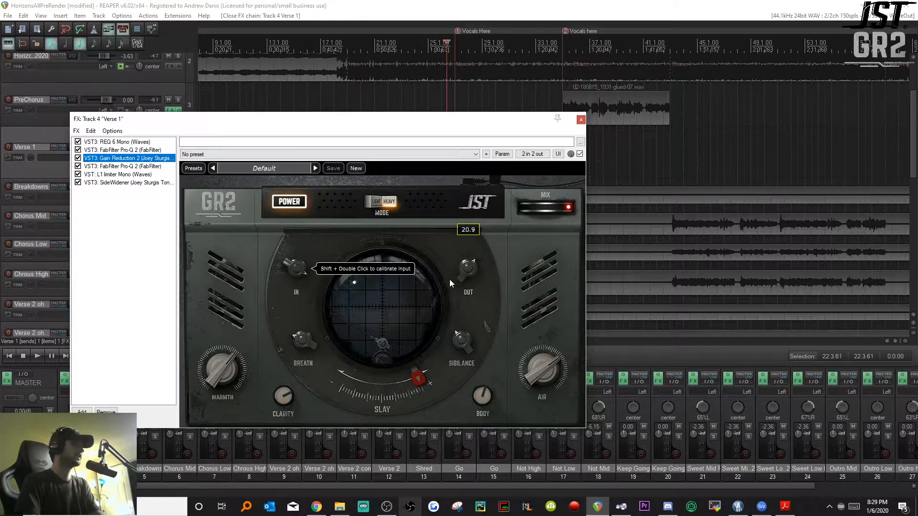
{"action": "left_click", "coordinate": [140, 183]}
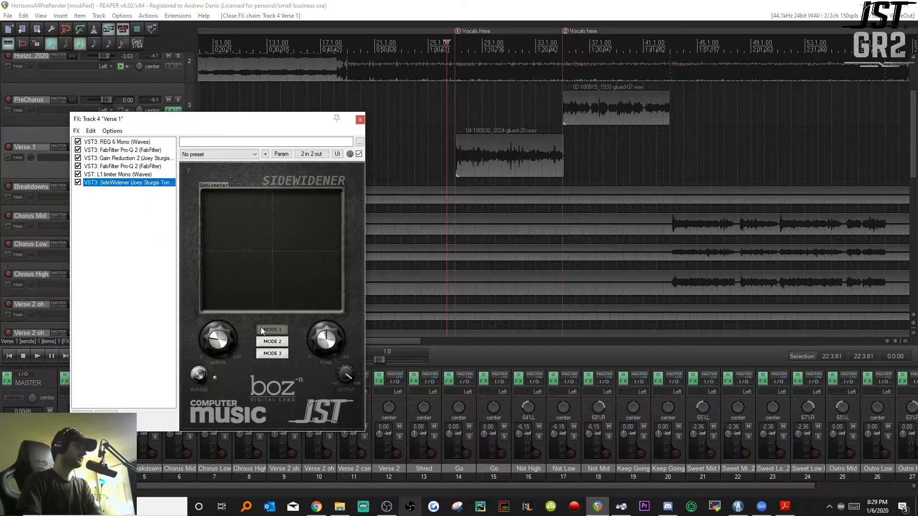
{"action": "left_click", "coordinate": [360, 120]}
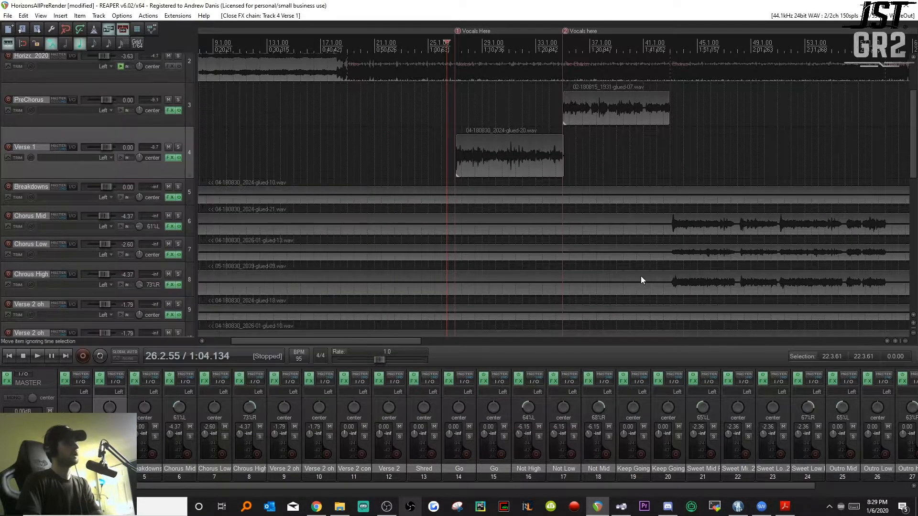
Place the edit cursor at 26.2.97, just before the start of the Verse 1 vocal clip.
{"action": "left_click_drag", "start_coordinate": [759, 485], "coordinate": [870, 478]}
{"action": "left_click_drag", "start_coordinate": [667, 487], "coordinate": [545, 485]}
{"action": "left_click", "coordinate": [445, 115]}
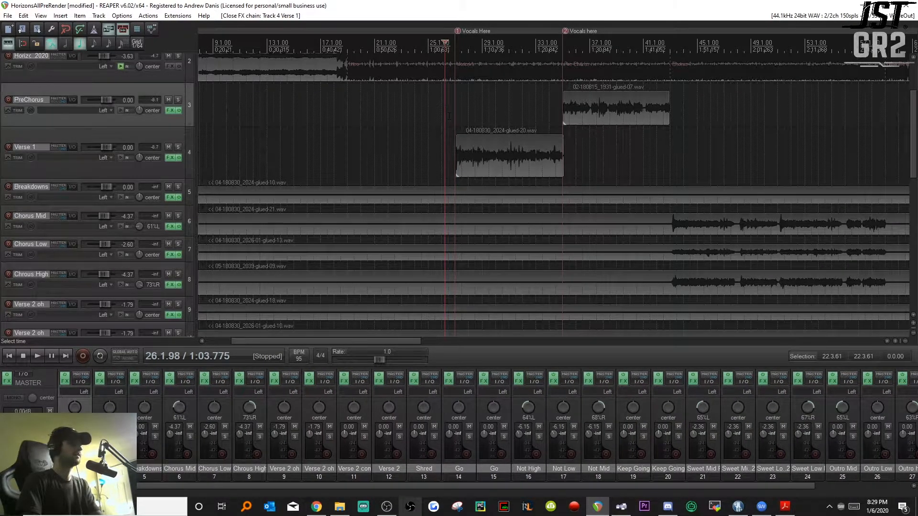
{"action": "left_click", "coordinate": [448, 118]}
Reopen the Verse 1 effects chain on Gain Reduction 2 and move its window clear of the track controls.
{"action": "left_click", "coordinate": [168, 158]}
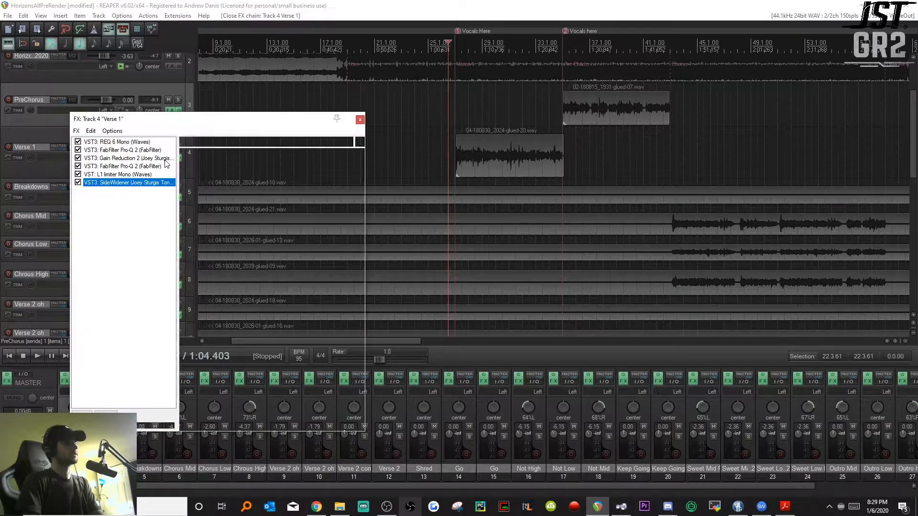
{"action": "left_click", "coordinate": [135, 158]}
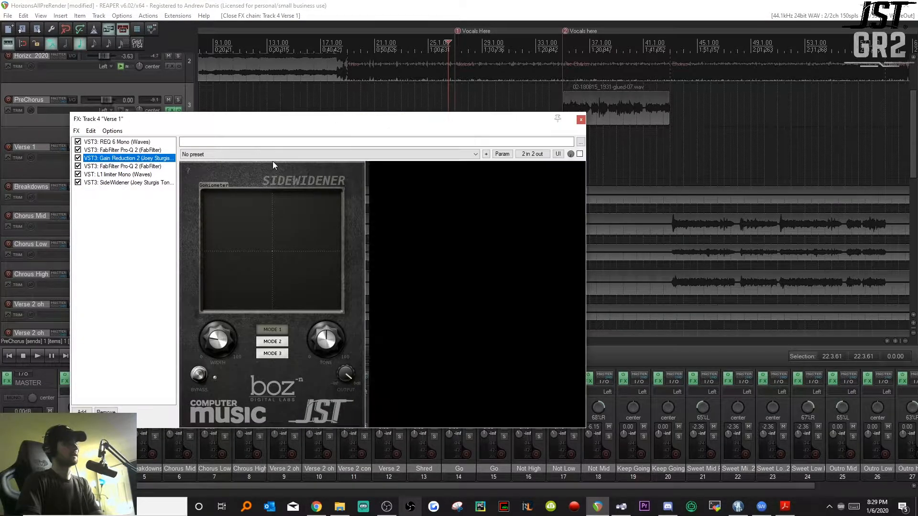
{"action": "left_click_drag", "start_coordinate": [912, 121], "coordinate": [912, 144]}
{"action": "left_click_drag", "start_coordinate": [447, 123], "coordinate": [570, 123]}
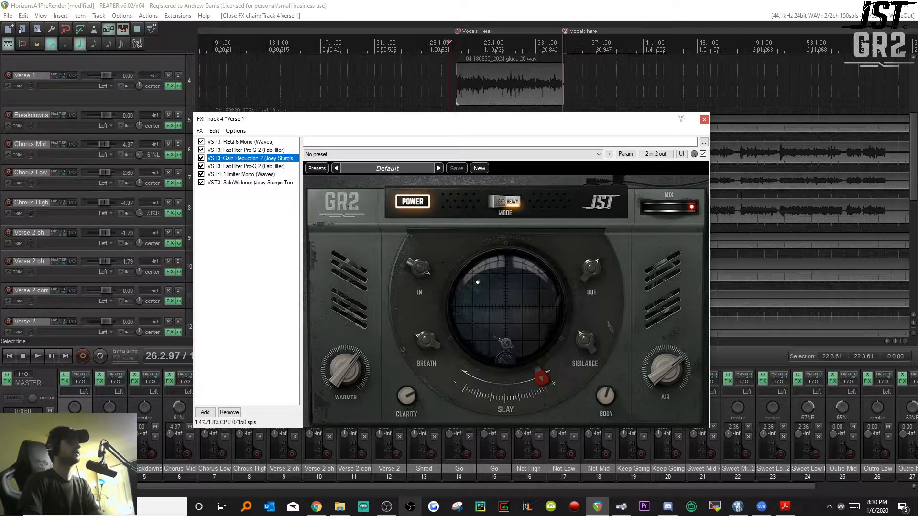
{"action": "left_click", "coordinate": [915, 146]}
{"action": "left_click_drag", "start_coordinate": [915, 146], "coordinate": [915, 150]}
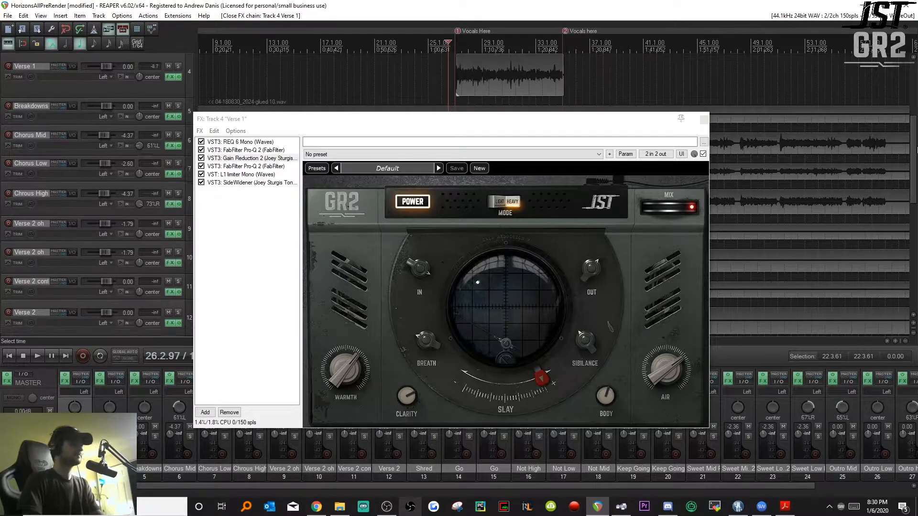
Examine the Gain Reduction 2 controls: input, output, warmth, air, sibilance, body, breath, slay and clarity.
{"action": "mouse_move", "coordinate": [416, 262]}
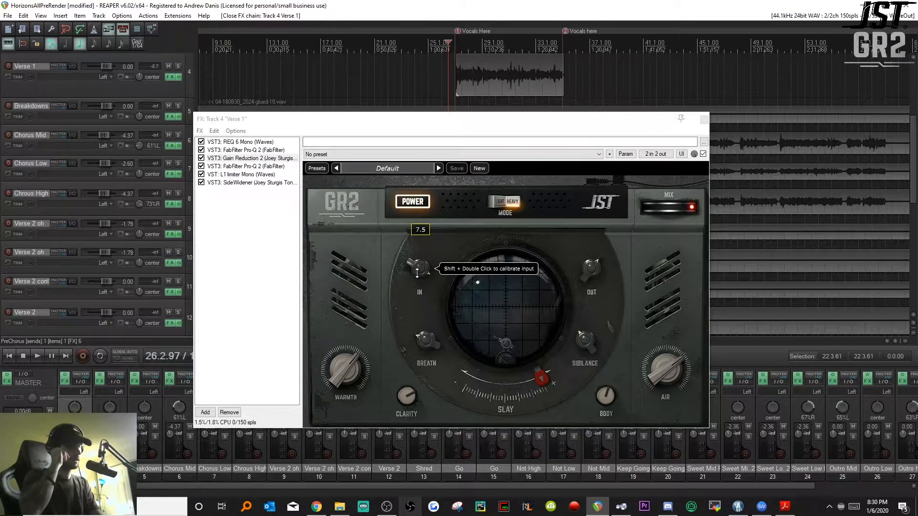
{"action": "mouse_move", "coordinate": [587, 268]}
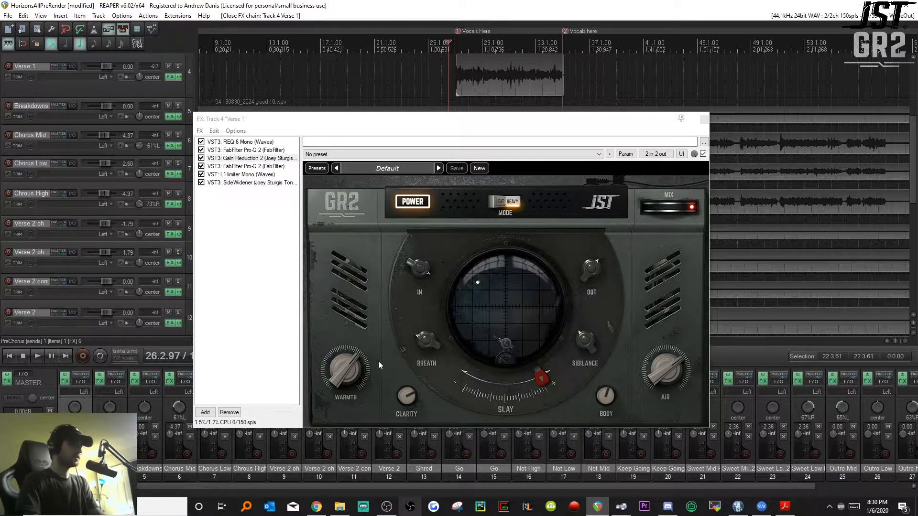
{"action": "mouse_move", "coordinate": [346, 367]}
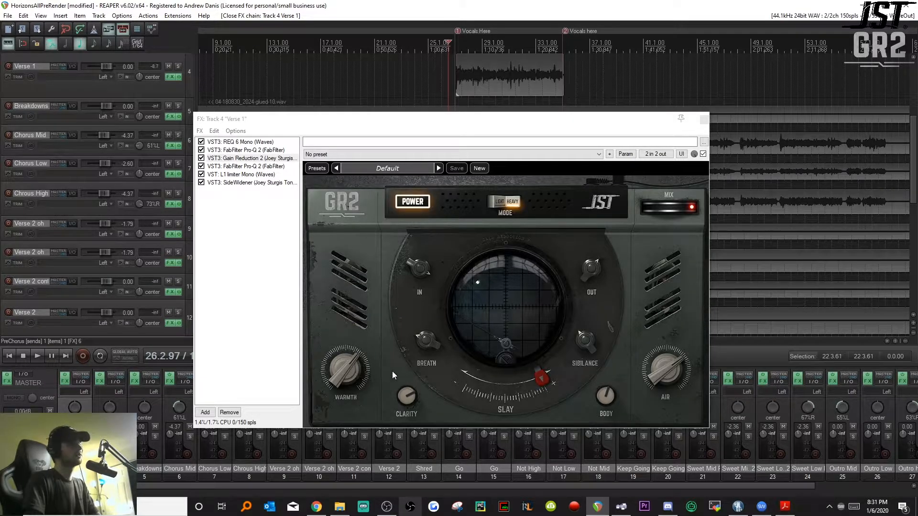
{"action": "mouse_move", "coordinate": [663, 365]}
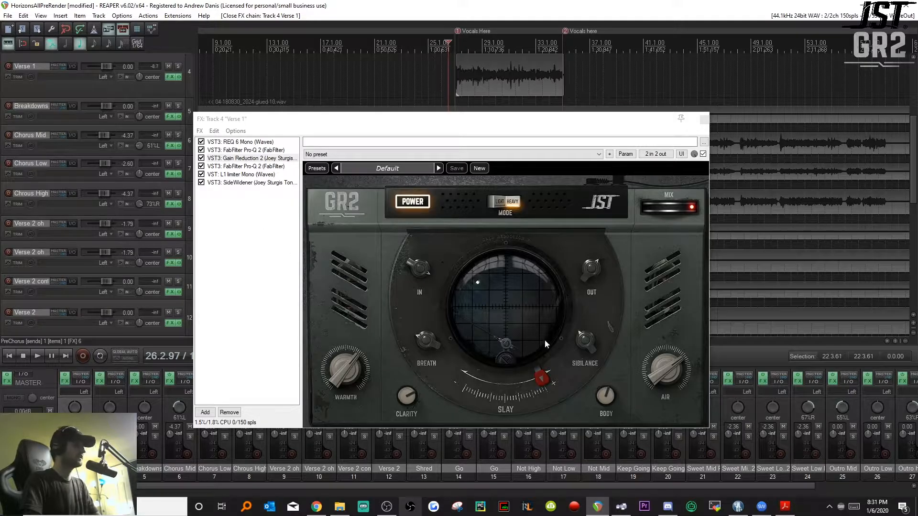
{"action": "mouse_move", "coordinate": [592, 344]}
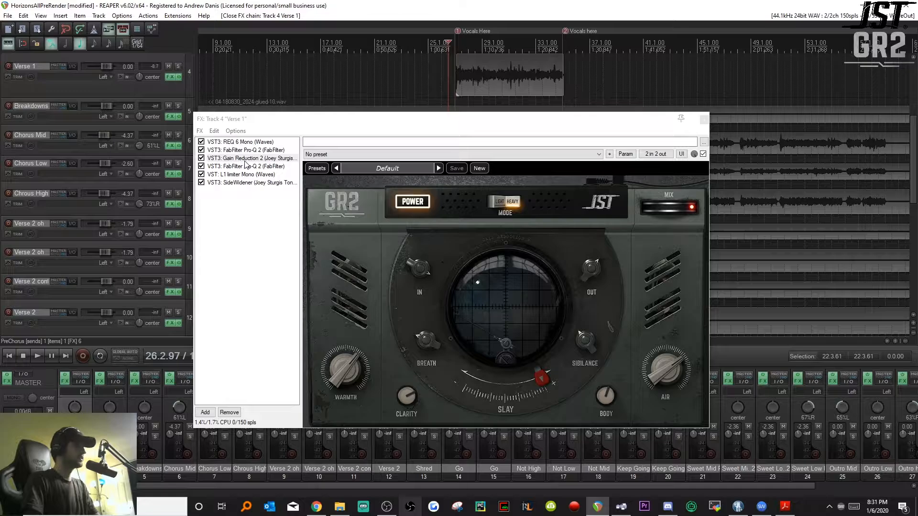
{"action": "mouse_move", "coordinate": [592, 399]}
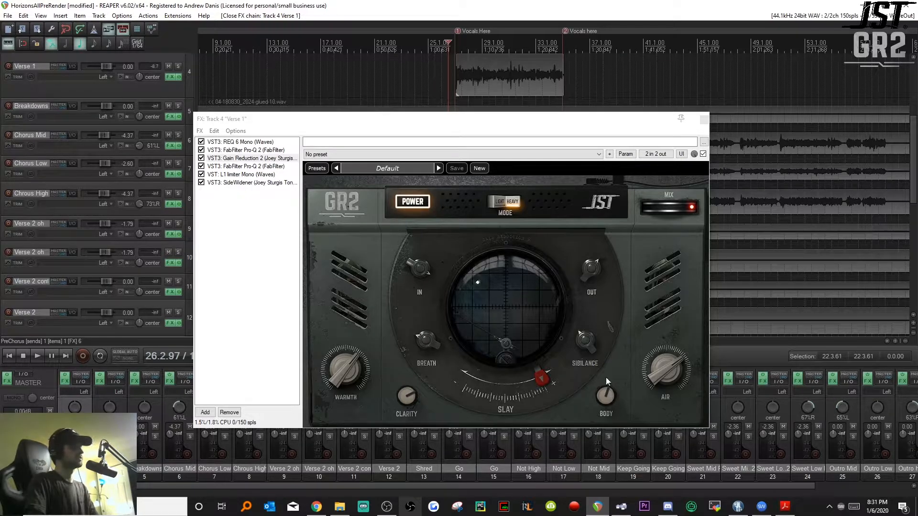
{"action": "mouse_move", "coordinate": [421, 341]}
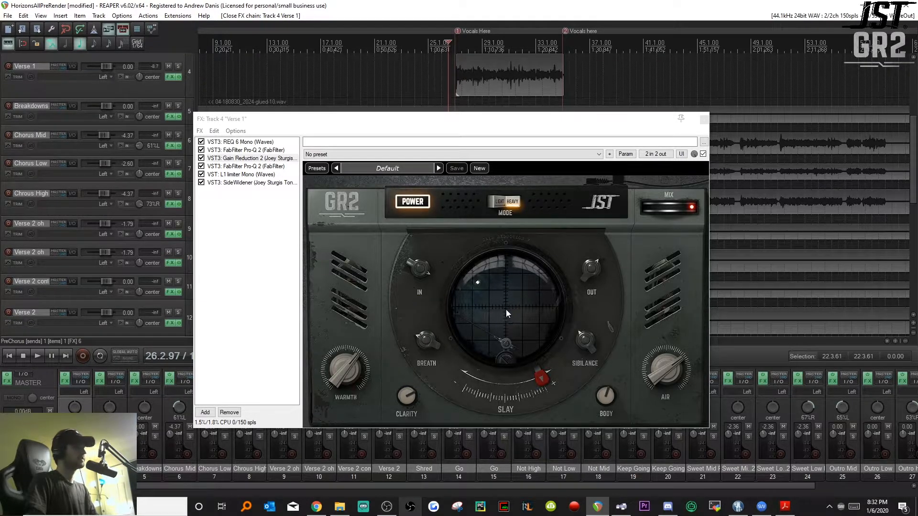
{"action": "mouse_move", "coordinate": [544, 391]}
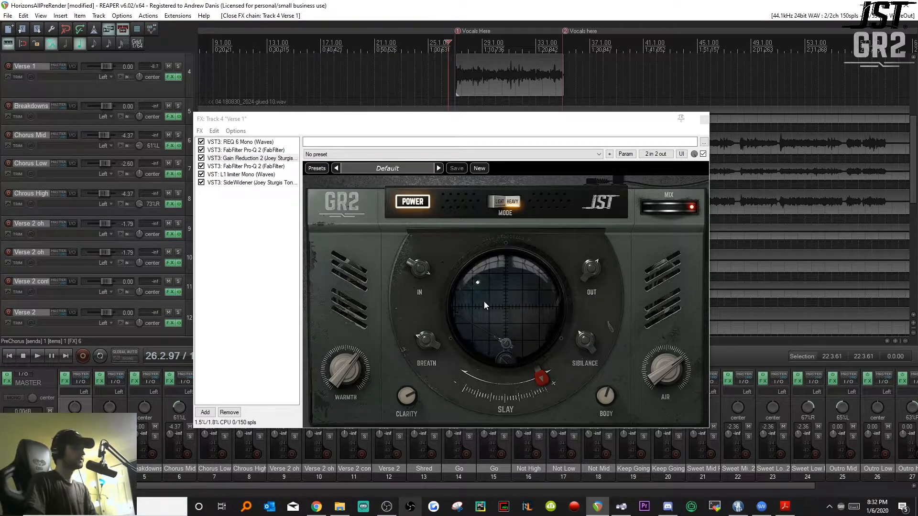
{"action": "mouse_move", "coordinate": [404, 398]}
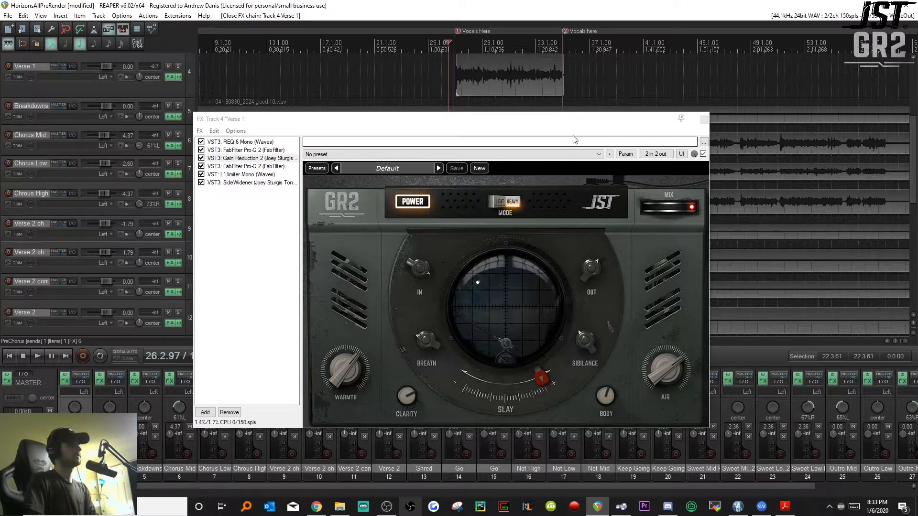
Solo the Verse 1 track and compare its vocal with the effects chain bypassed and enabled during playback.
{"action": "left_click", "coordinate": [177, 67]}
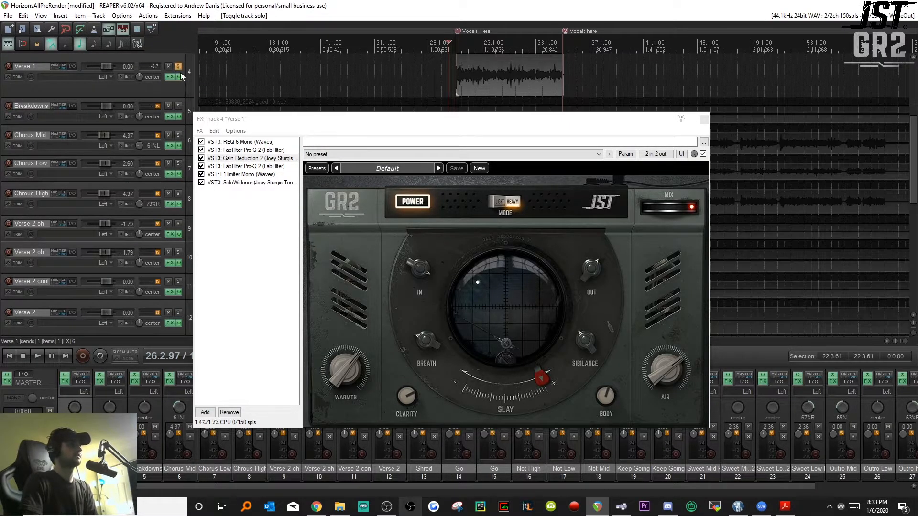
{"action": "left_click", "coordinate": [180, 76]}
{"action": "key", "text": "space"}
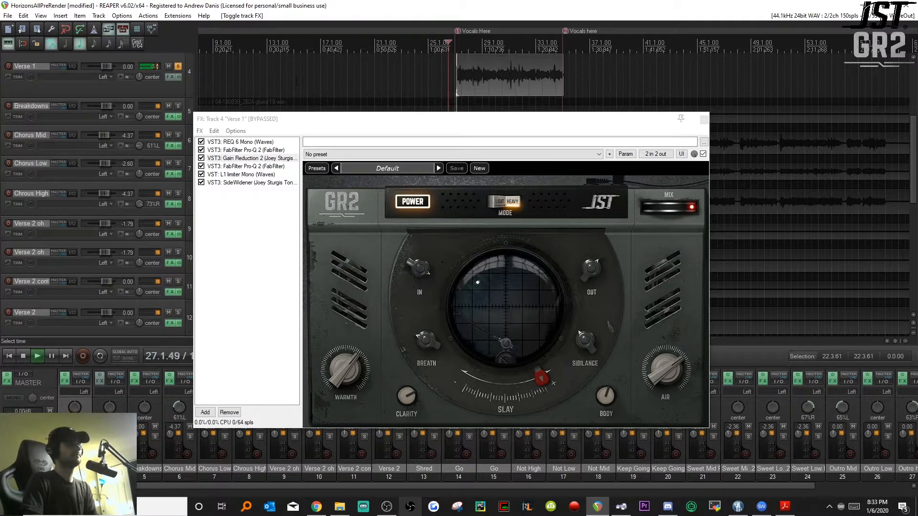
{"action": "left_click", "coordinate": [179, 77]}
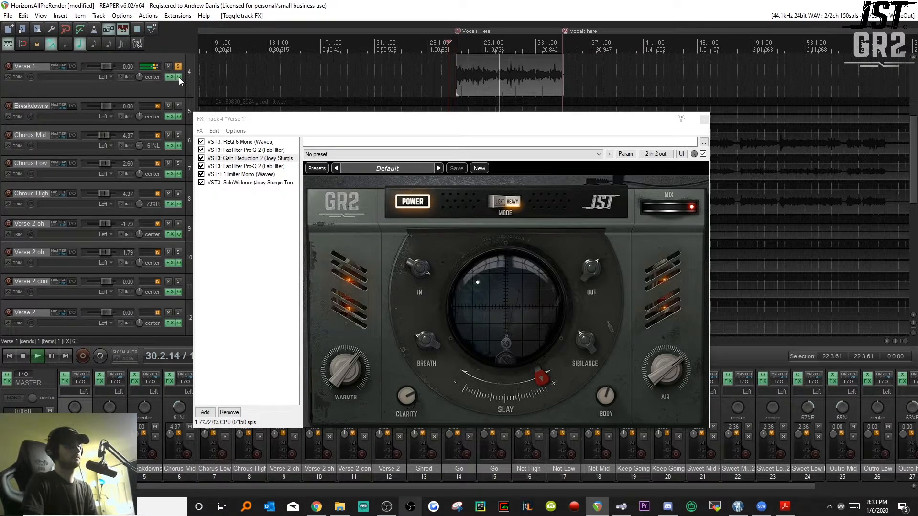
{"action": "left_click", "coordinate": [180, 77]}
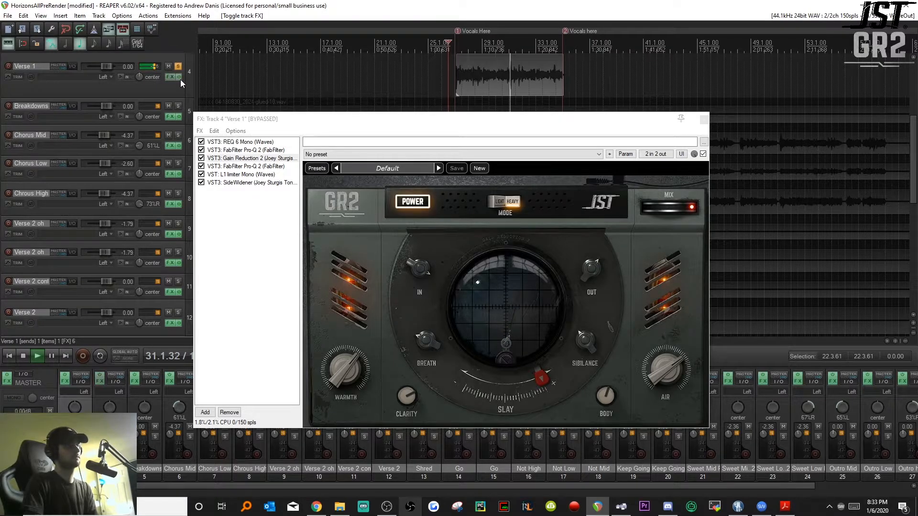
{"action": "left_click", "coordinate": [180, 79]}
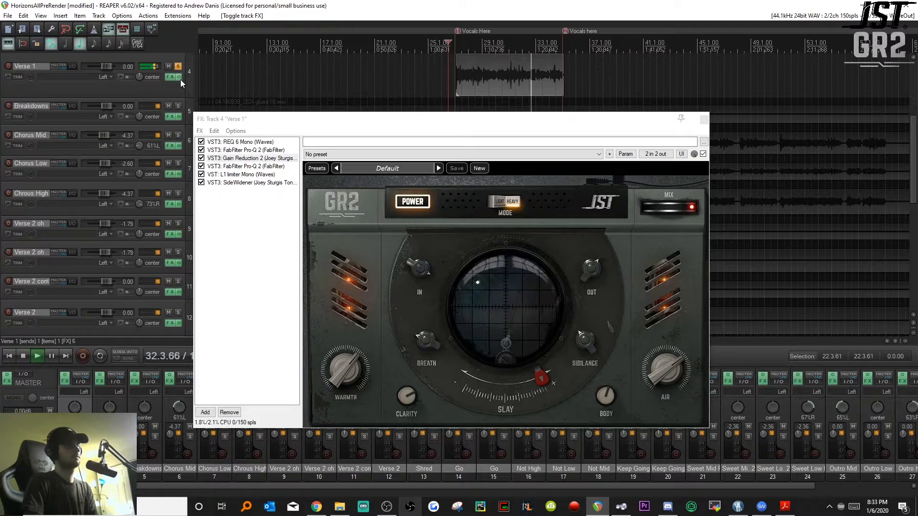
{"action": "key", "text": "space"}
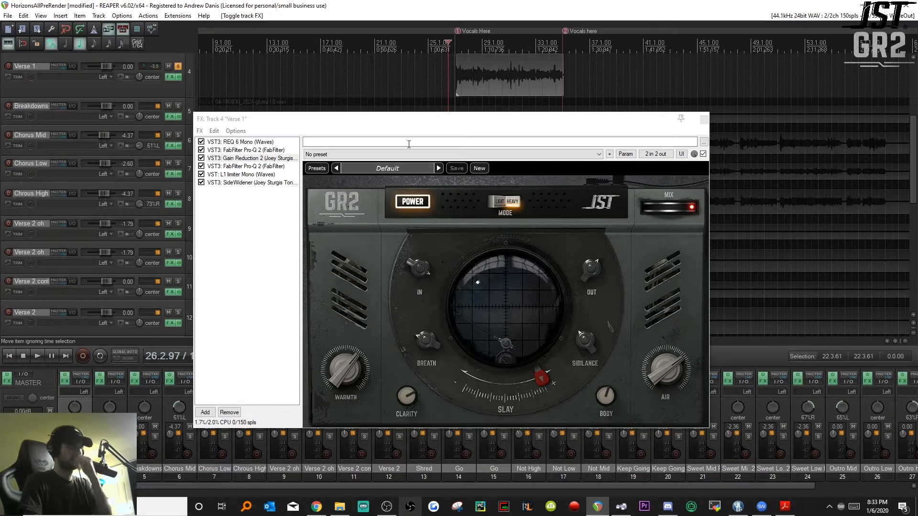
Reload the Default preset in Gain Reduction 2 and run its vocal-level analysis while the verse plays.
{"action": "left_click", "coordinate": [406, 167]}
{"action": "left_click", "coordinate": [395, 181]}
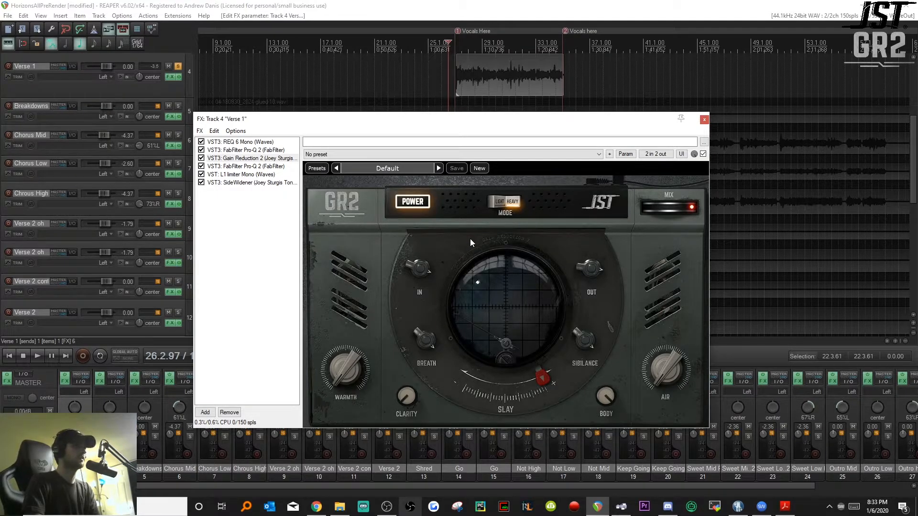
{"action": "key", "text": "space"}
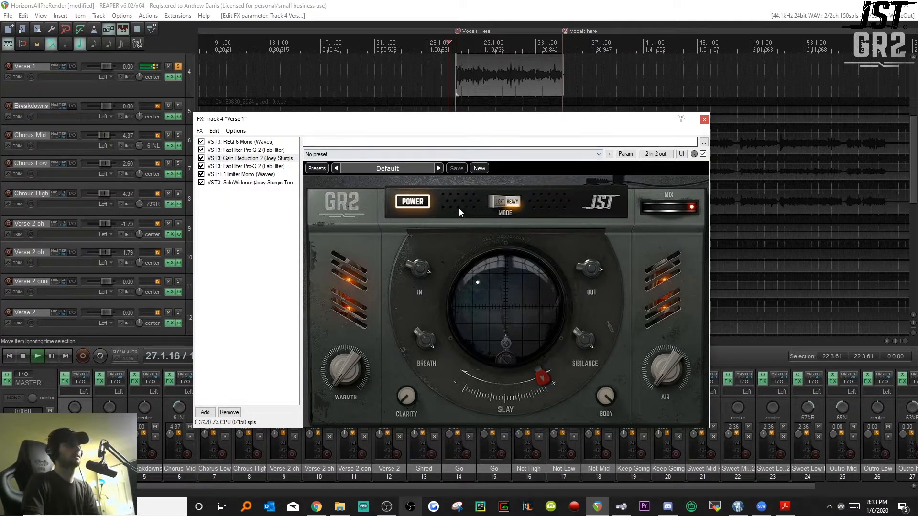
{"action": "left_click", "coordinate": [459, 265]}
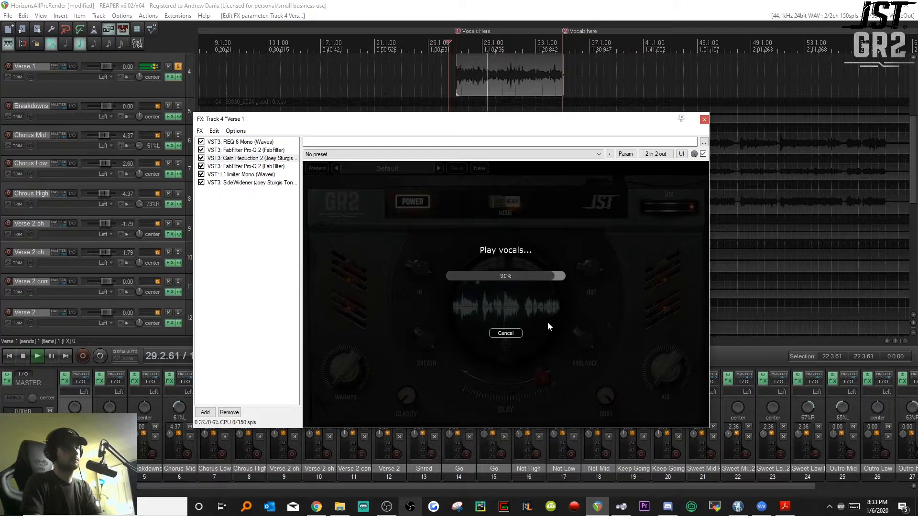
{"action": "left_click", "coordinate": [505, 333]}
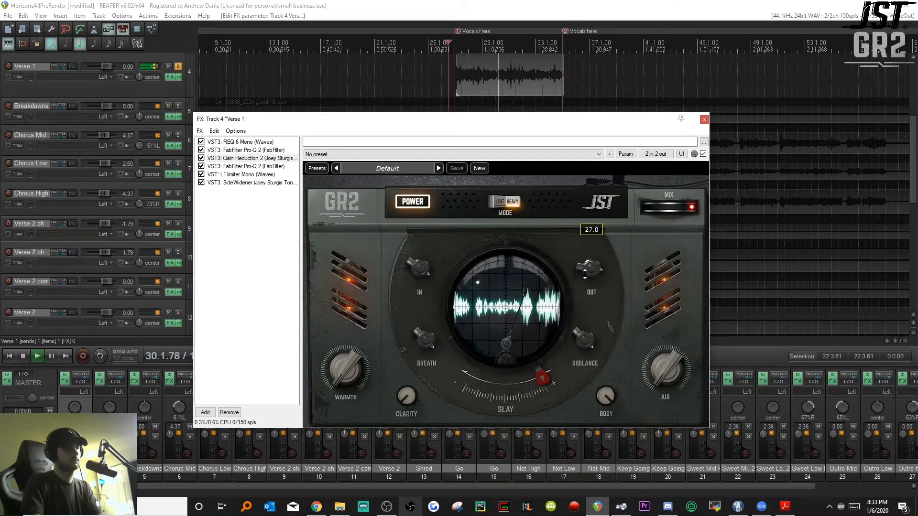
Set the Gain Reduction 2 output to 20.2 and rebalance its air, body and clarity controls during playback.
{"action": "left_click_drag", "start_coordinate": [584, 274], "coordinate": [586, 295]}
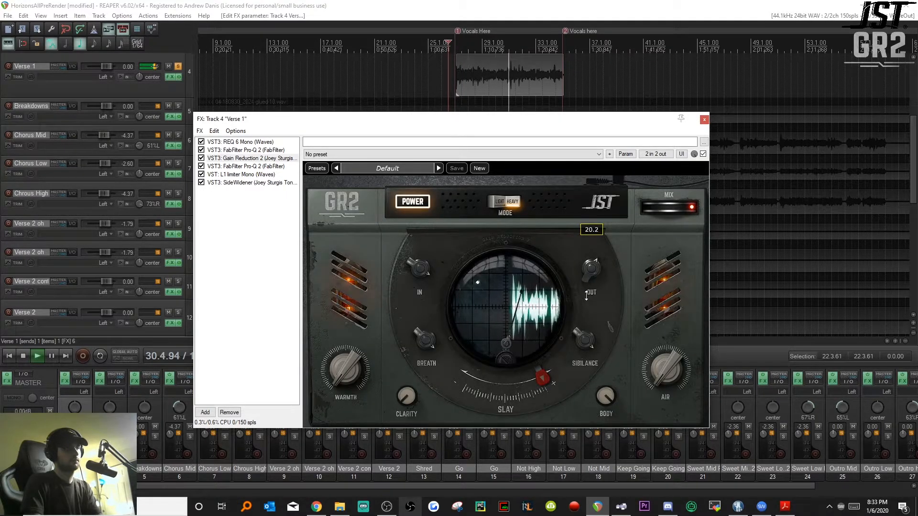
{"action": "left_click_drag", "start_coordinate": [658, 367], "coordinate": [647, 307]}
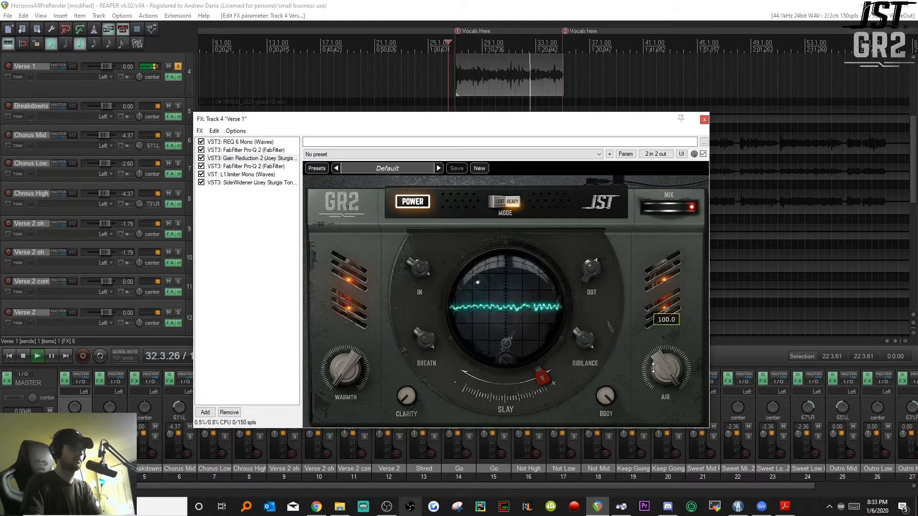
{"action": "left_click_drag", "start_coordinate": [654, 368], "coordinate": [607, 404]}
{"action": "left_click_drag", "start_coordinate": [412, 399], "coordinate": [414, 265]}
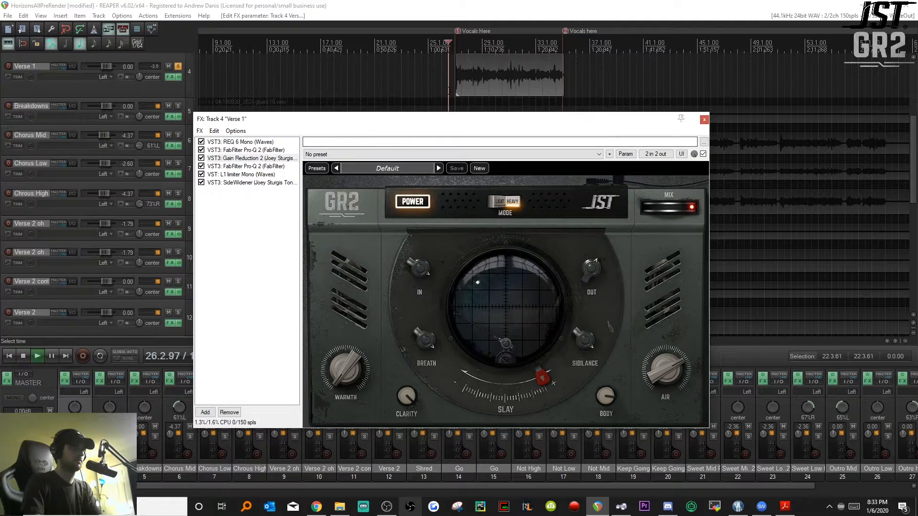
{"action": "mouse_move", "coordinate": [405, 392]}
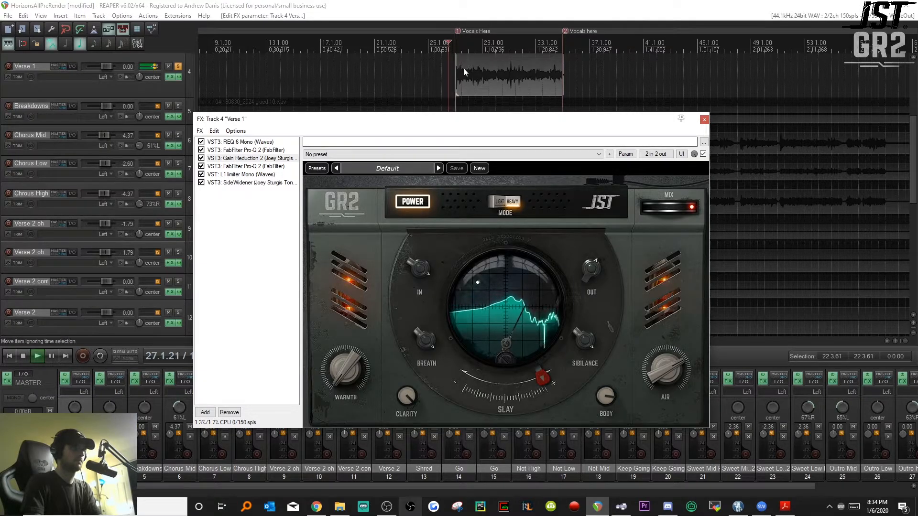
Set the time selection to span the Verse 1 vocal clip up to its end and turn on repeat playback.
{"action": "left_click_drag", "start_coordinate": [452, 71], "coordinate": [573, 71]}
{"action": "left_click", "coordinate": [100, 358]}
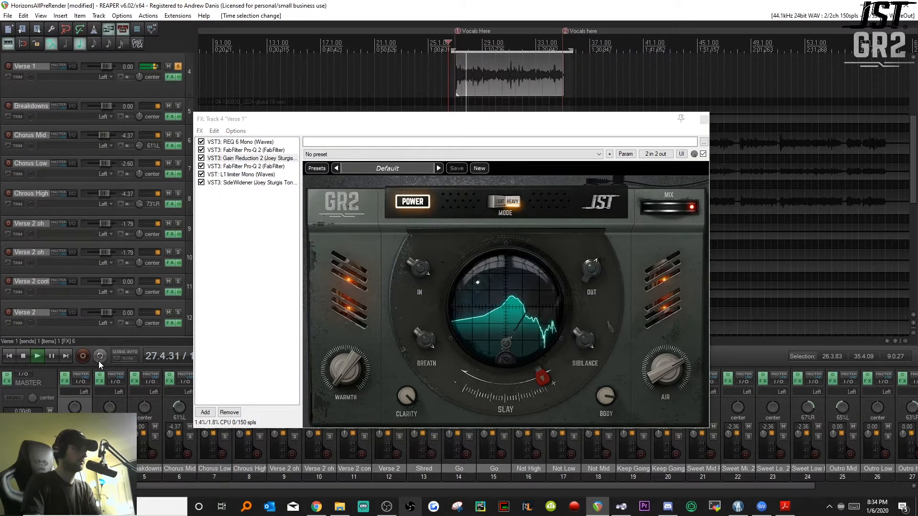
{"action": "left_click_drag", "start_coordinate": [572, 51], "coordinate": [563, 51]}
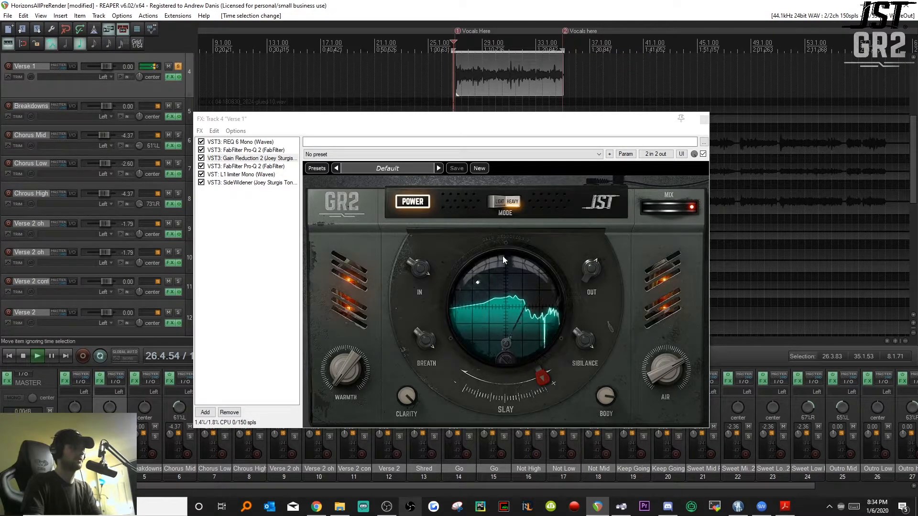
Fine-tune the clarity and reduce the breath and sibilance settings while the verse loops.
{"action": "left_click", "coordinate": [412, 404]}
{"action": "left_click_drag", "start_coordinate": [412, 404], "coordinate": [409, 422]}
{"action": "mouse_move", "coordinate": [416, 351]}
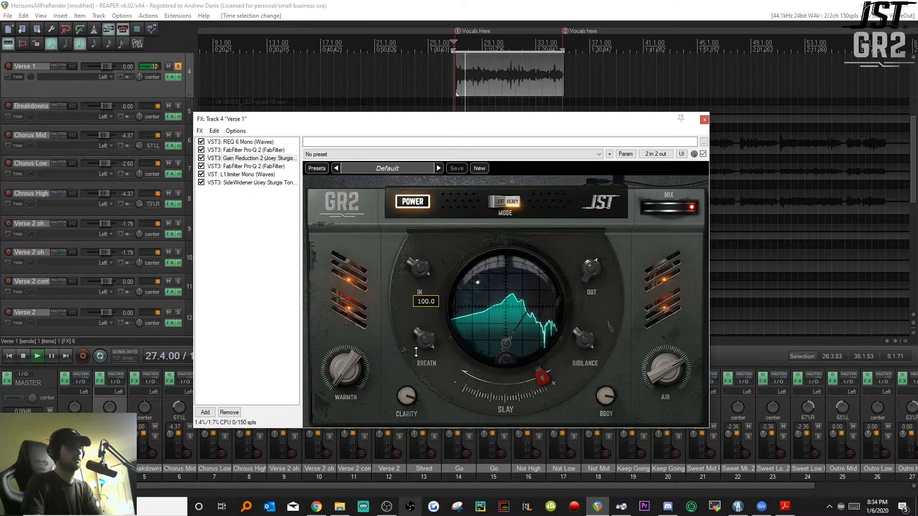
{"action": "left_click_drag", "start_coordinate": [422, 333], "coordinate": [409, 399]}
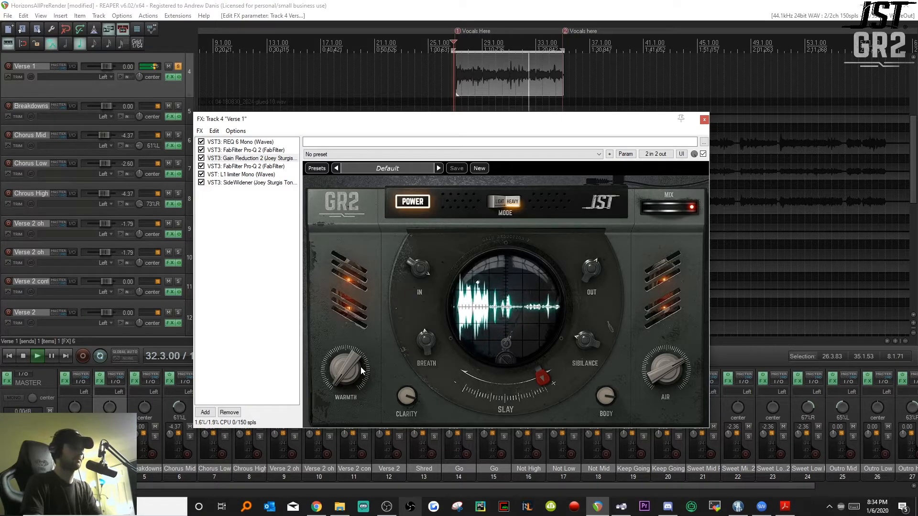
Lower the warmth control while listening to the looped verse, and stop playback.
{"action": "mouse_move", "coordinate": [350, 347]}
{"action": "left_click_drag", "start_coordinate": [350, 347], "coordinate": [339, 397]}
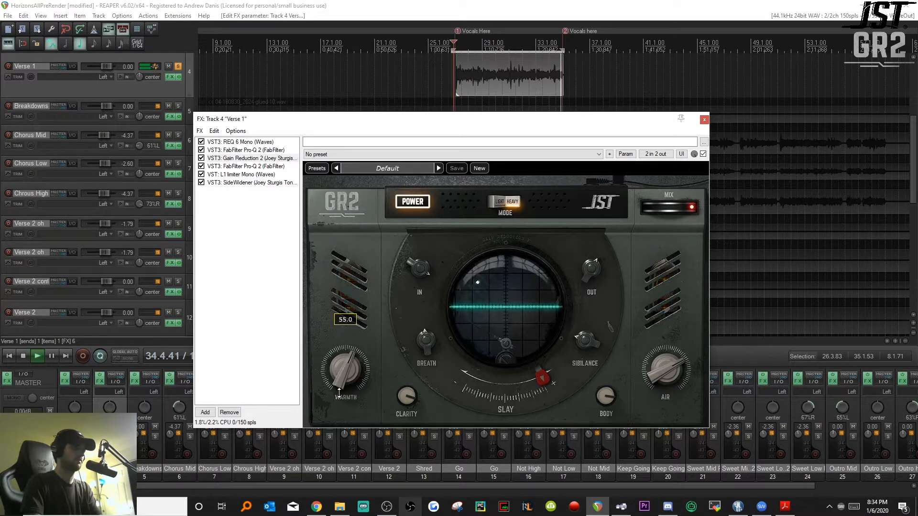
{"action": "mouse_move", "coordinate": [412, 351]}
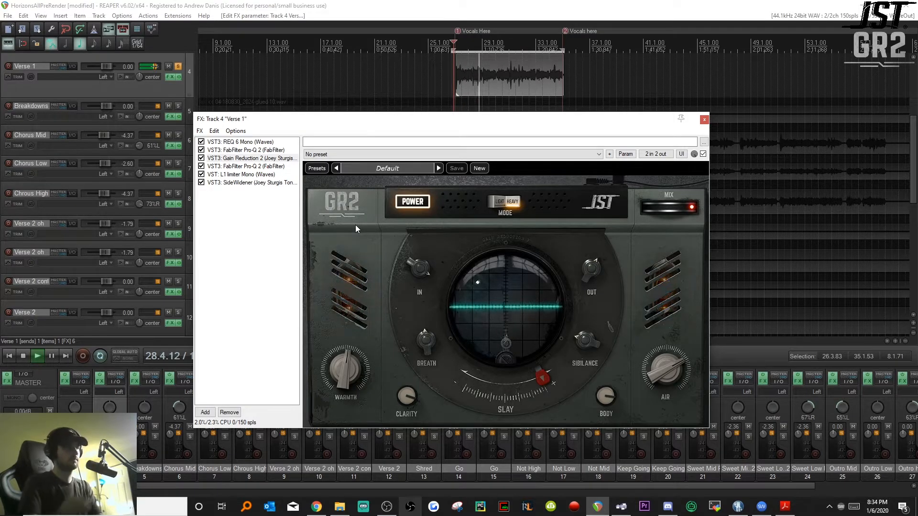
{"action": "key", "text": "space"}
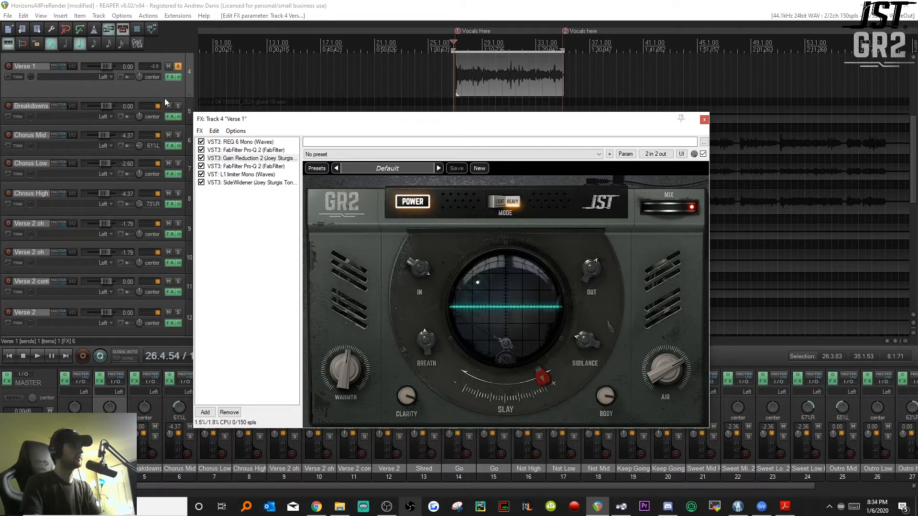
Unsolo the Verse 1 track and play the looped verse within the full mix.
{"action": "left_click", "coordinate": [180, 68]}
{"action": "key", "text": "space"}
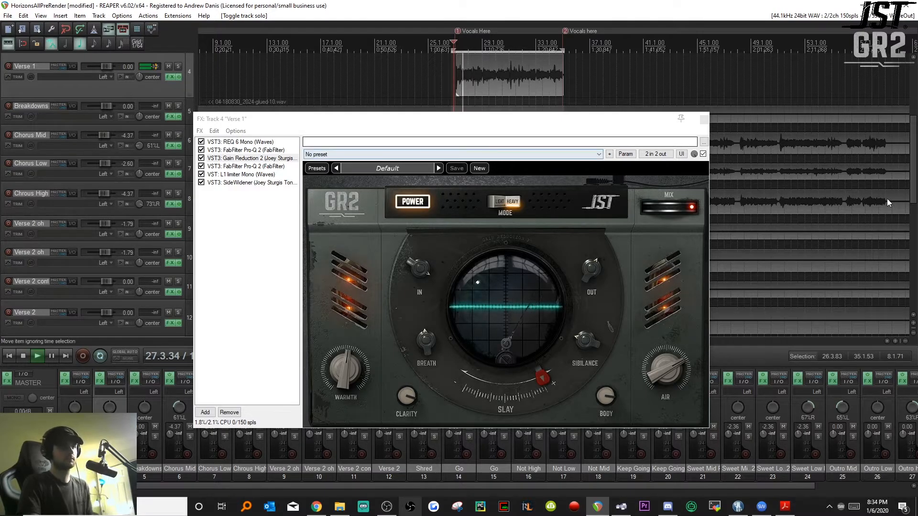
{"action": "scroll", "coordinate": [915, 166], "scroll_direction": "up", "scroll_amount": 1}
{"action": "scroll", "coordinate": [915, 166], "scroll_direction": "down", "scroll_amount": 1}
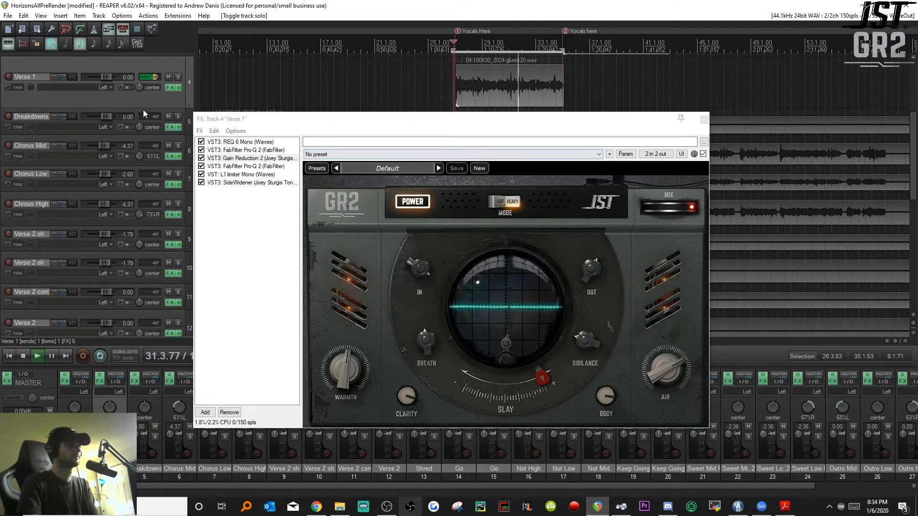
Compare the Verse 1 vocal in the full mix with its effects chain bypassed and enabled, and stop playback.
{"action": "left_click", "coordinate": [180, 90]}
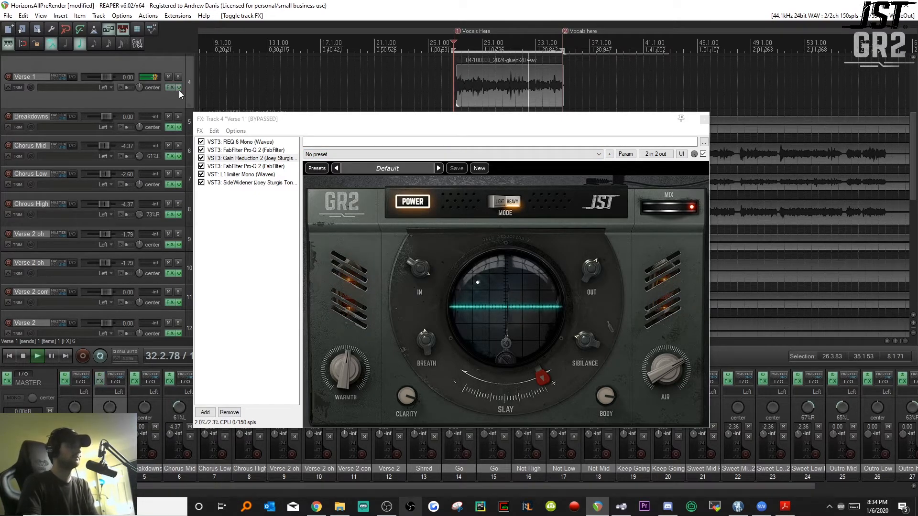
{"action": "left_click", "coordinate": [179, 90]}
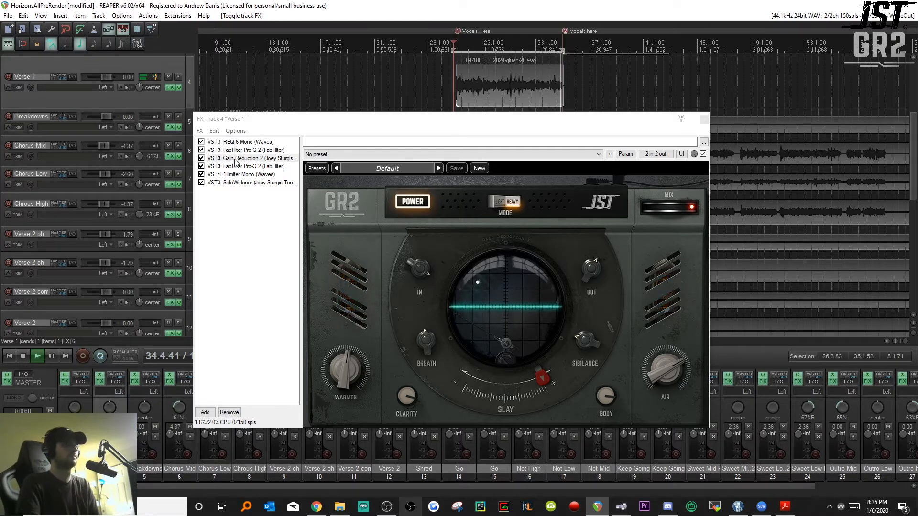
{"action": "key", "text": "space"}
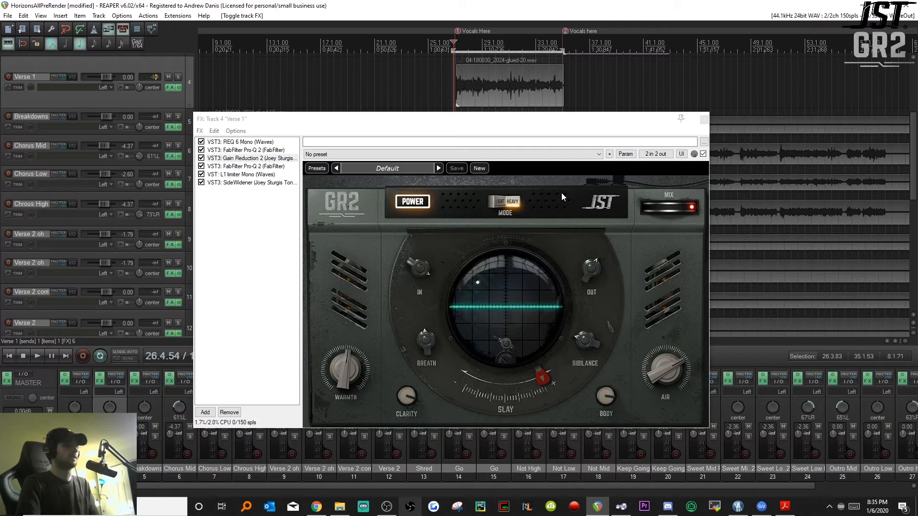